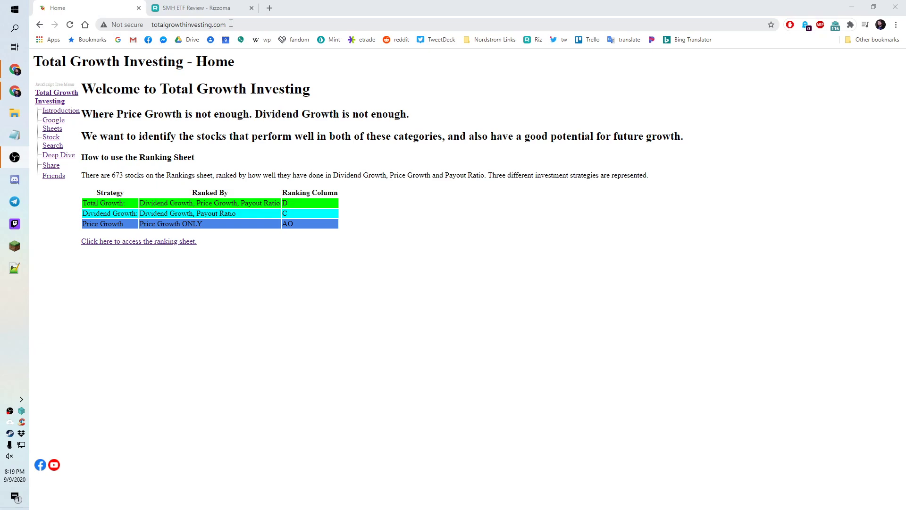
Step: View the site's Introduction and Google Sheets pages, then open the direct ranking spreadsheet and close it again
left_click(60, 112)
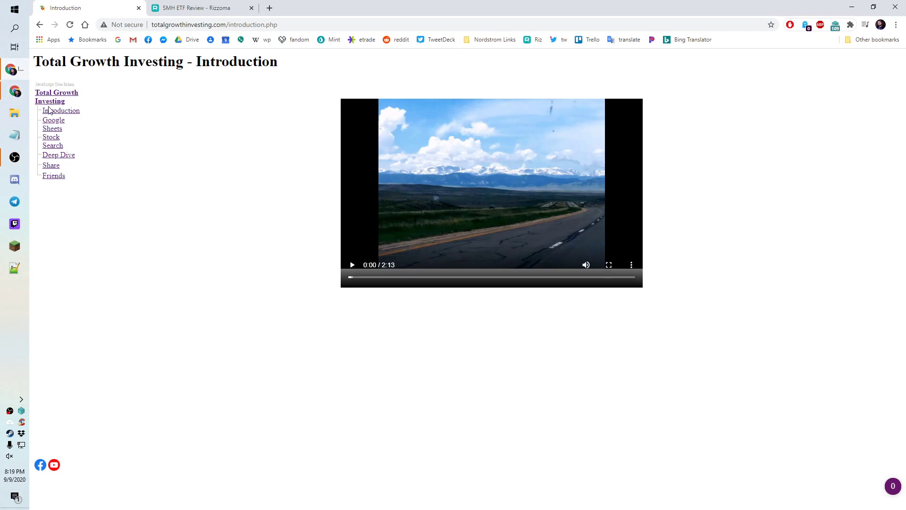
left_click(49, 124)
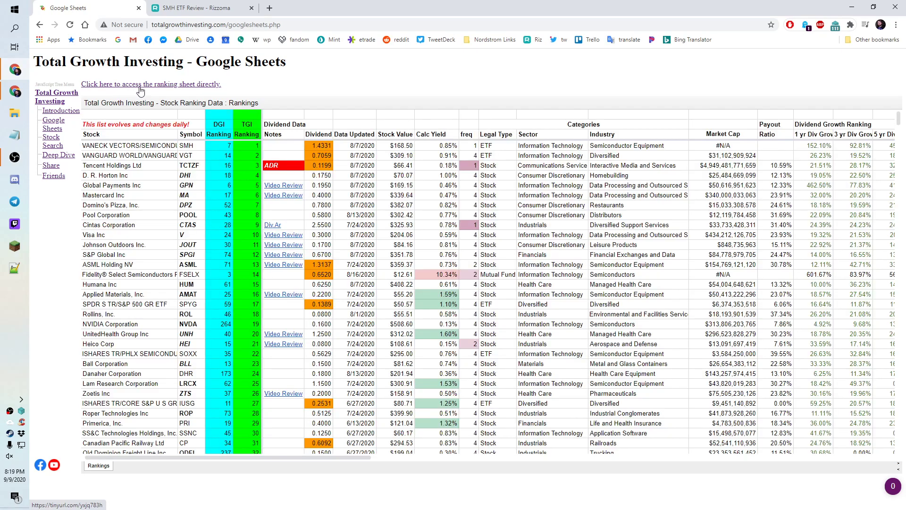
left_click(166, 87)
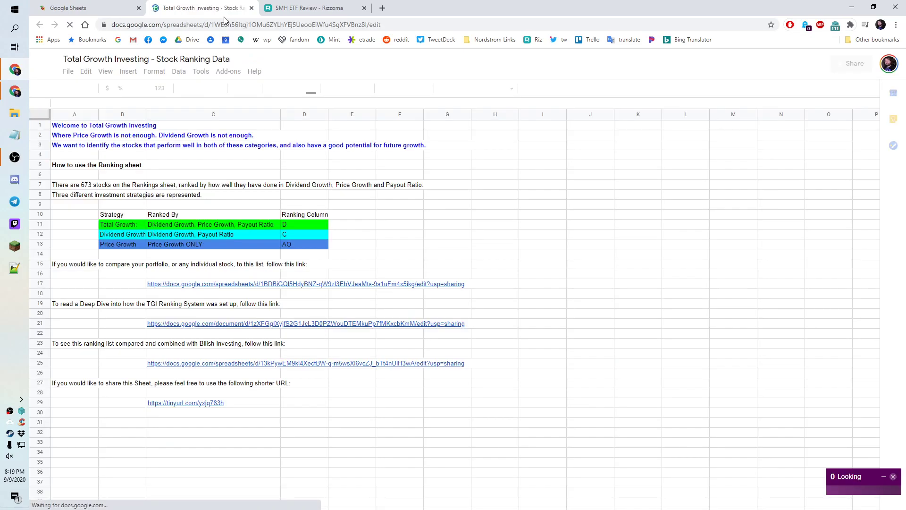
left_click(252, 8)
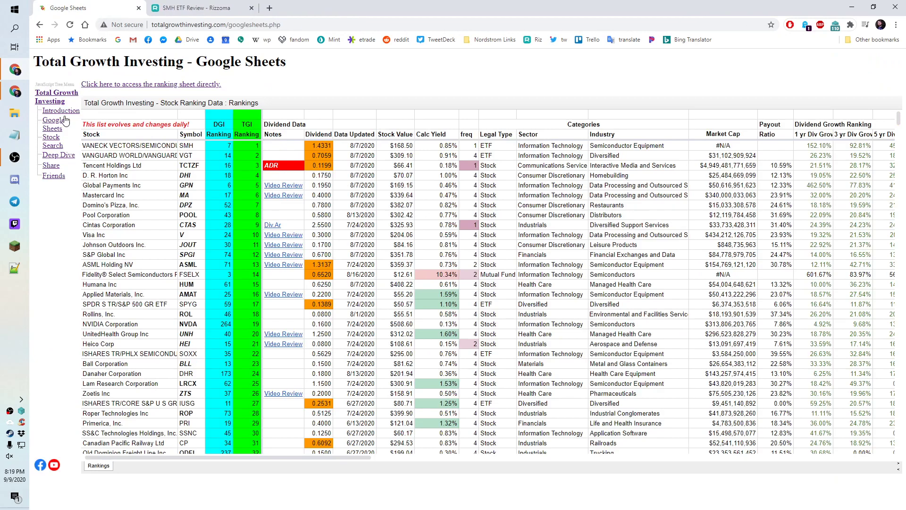
Step: Open the Portfolio Review Template from the Stock Search page and enter SMH in the first stock symbol cell, B9
left_click(52, 141)
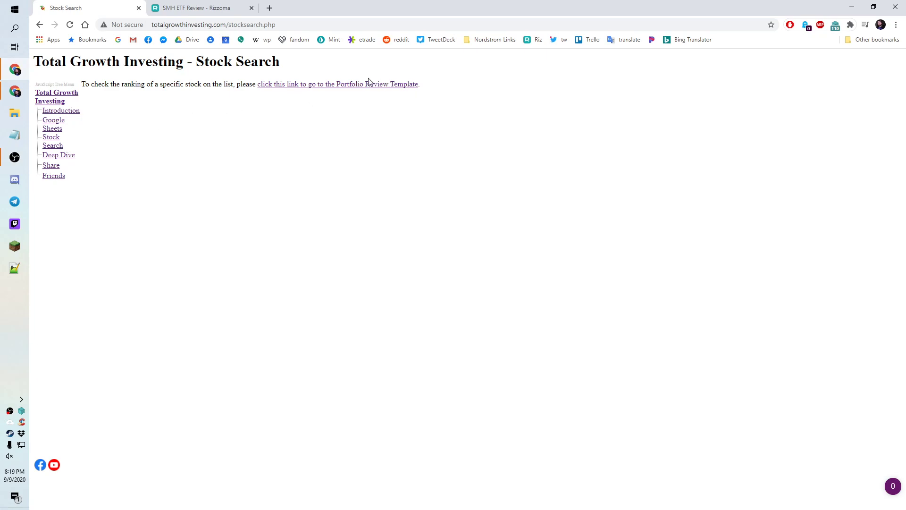
left_click(335, 85)
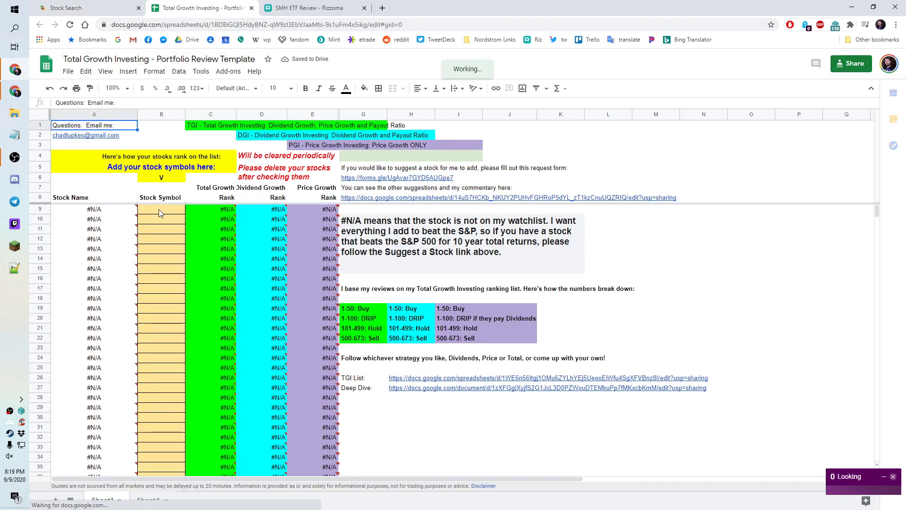
left_click(158, 209)
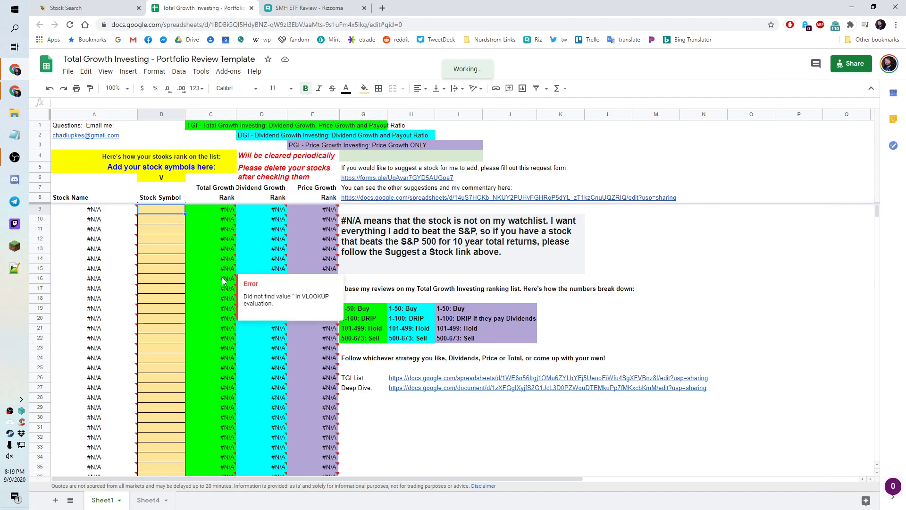
type("SMH")
key("Return")
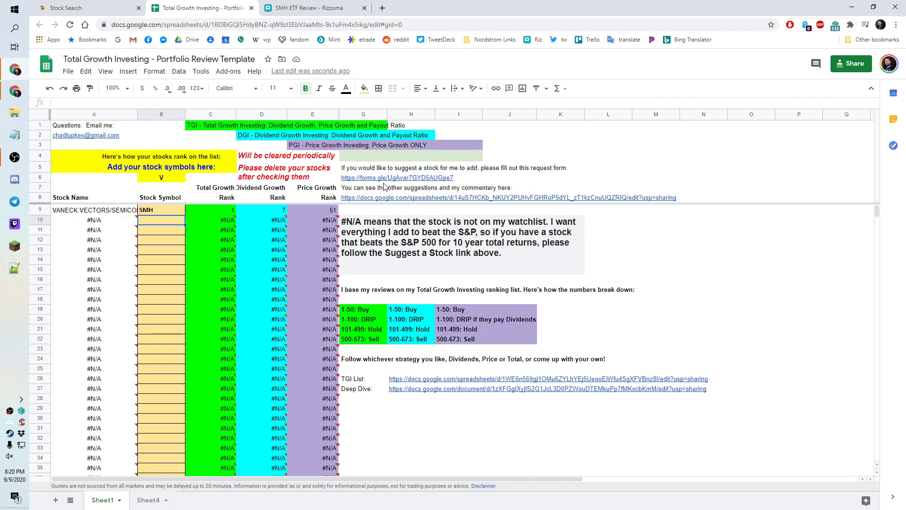
Step: Open the stock suggestion request form linked in the template and look through its questions
mouse_move(383, 181)
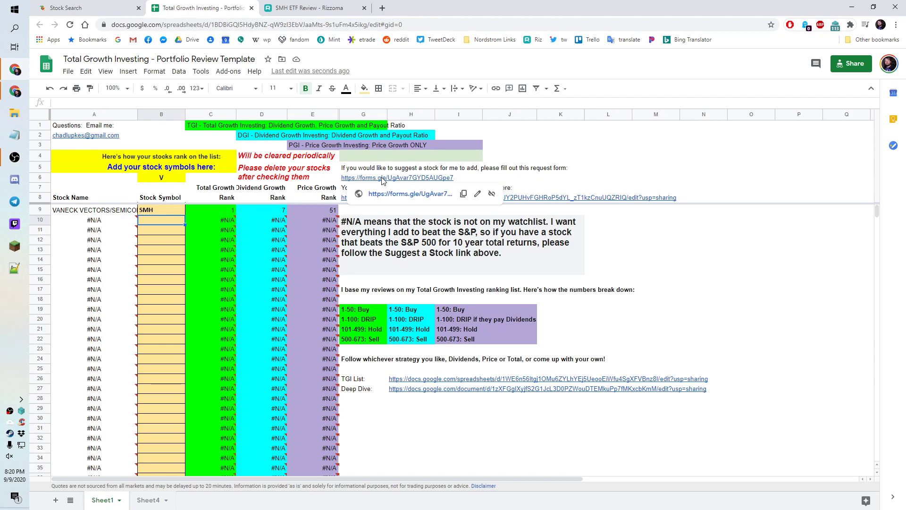
left_click(391, 194)
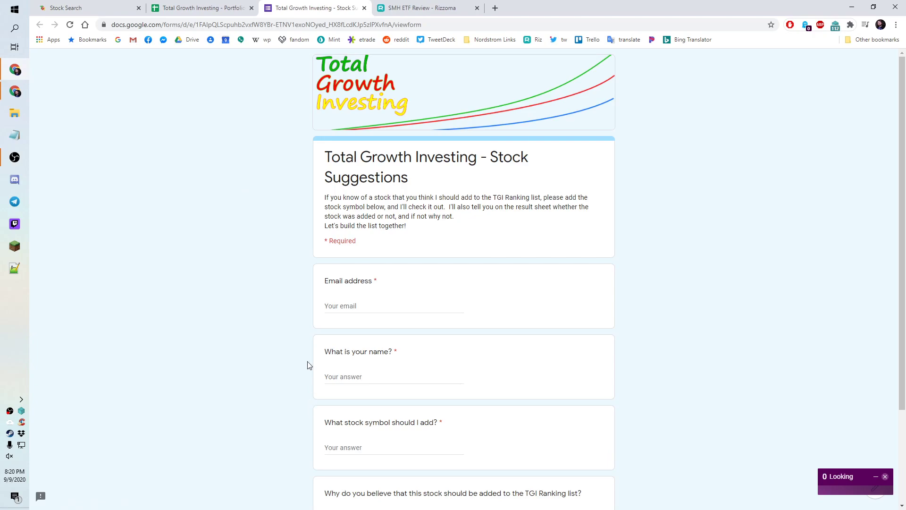
scroll(310, 376, "down", 3)
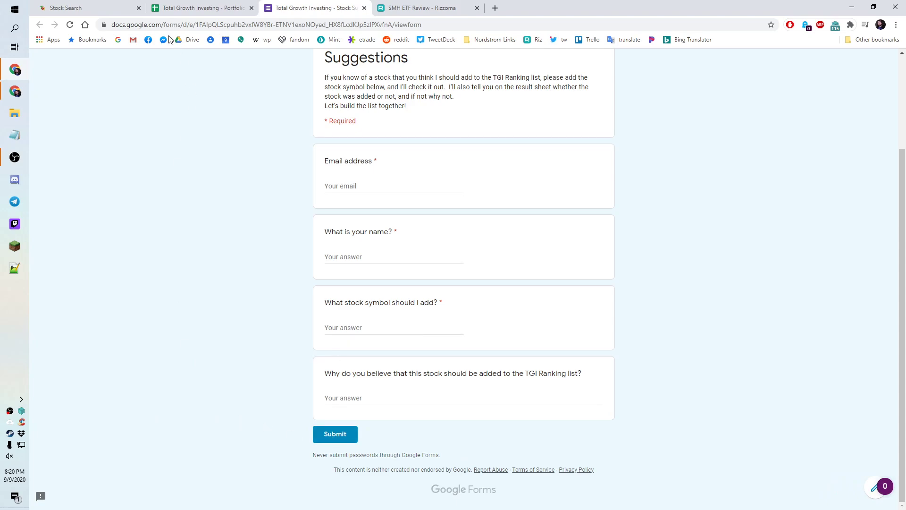
Step: View the other stock suggestions and comments in the responses sheet linked from the template, and return to the template
left_click(204, 11)
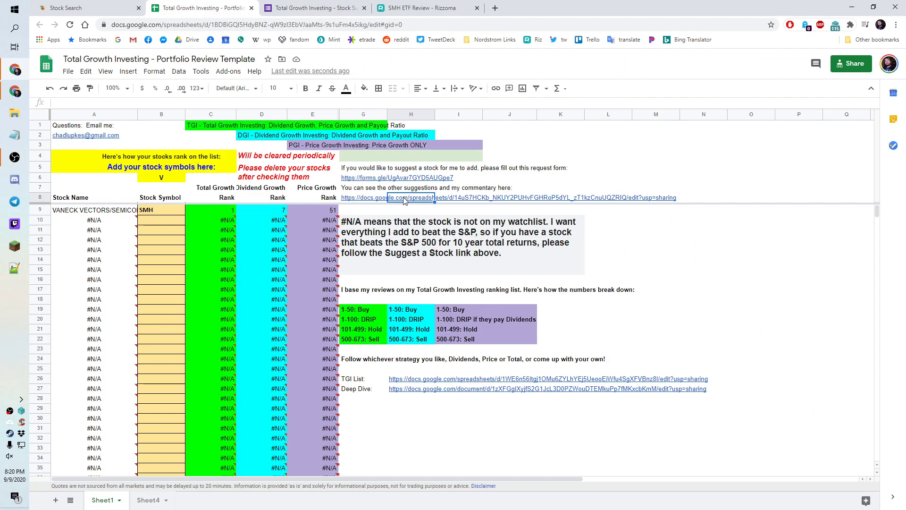
left_click(366, 198)
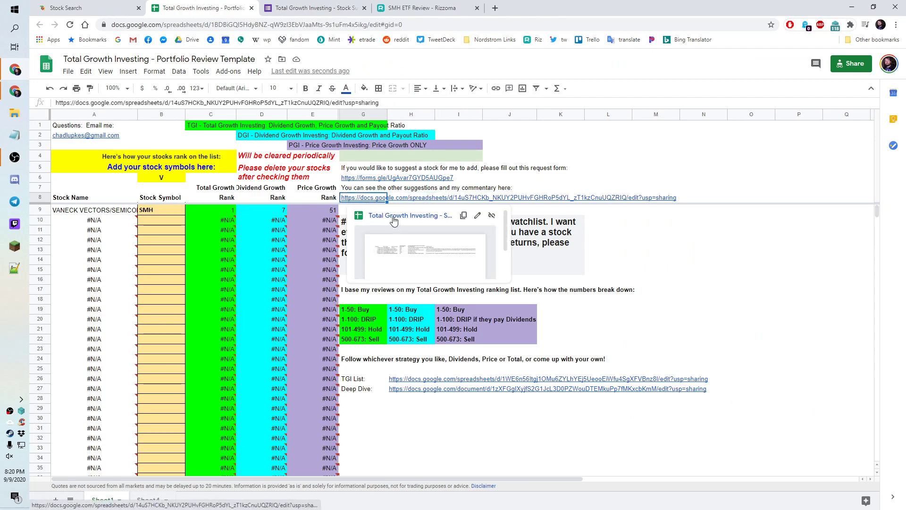
left_click(401, 216)
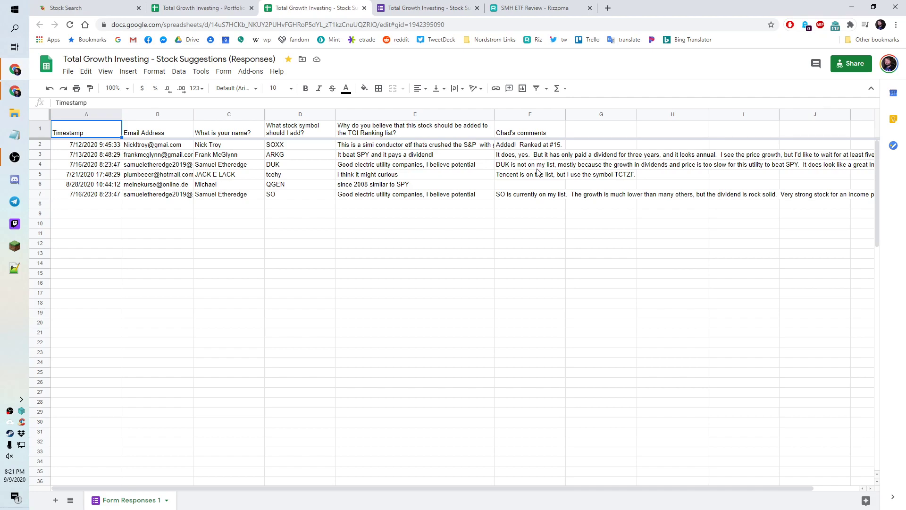
left_click(206, 9)
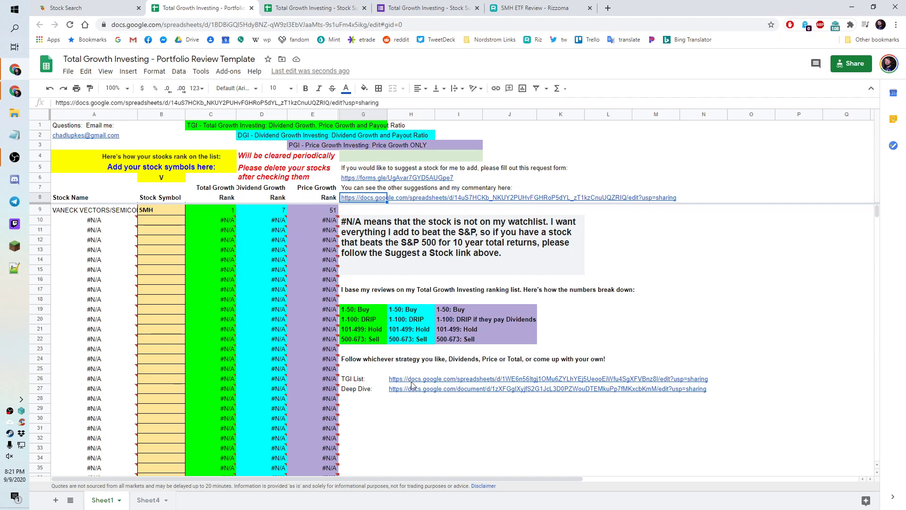
mouse_move(414, 382)
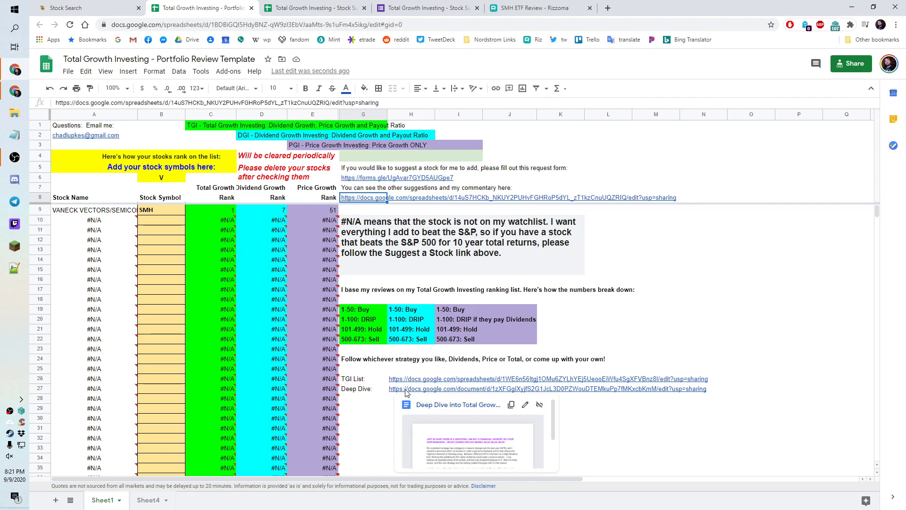
Step: Read the website's Deep Dive page through to its end and view the Share page
left_click(86, 9)
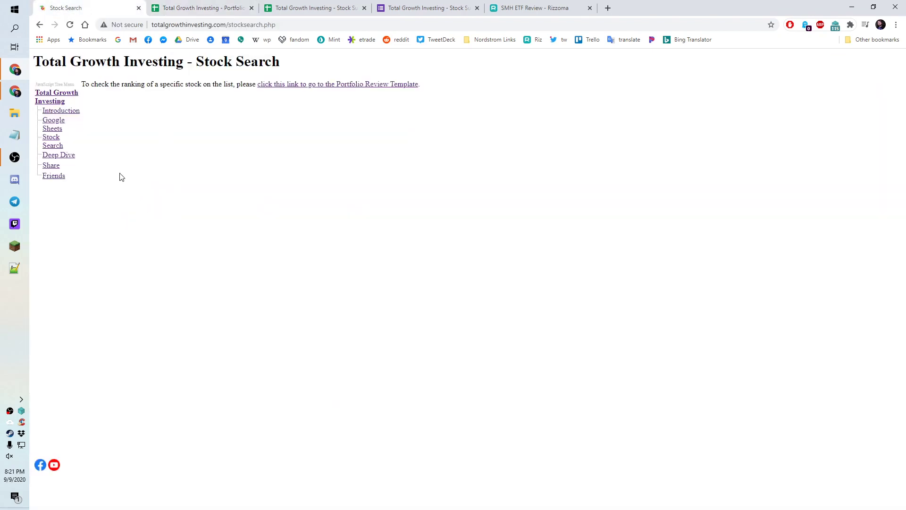
left_click(59, 156)
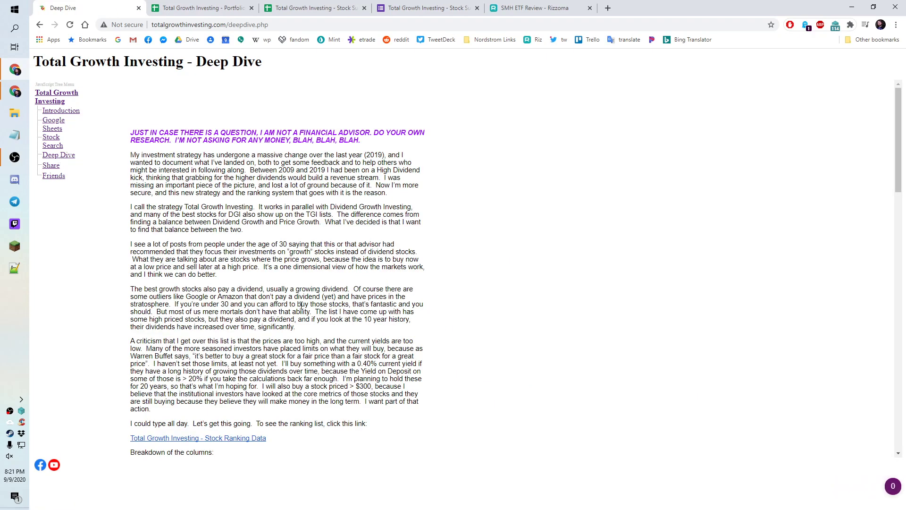
scroll(302, 306, "down", 5)
scroll(301, 306, "down", 6)
scroll(301, 306, "up", 11)
scroll(411, 288, "down", 18)
scroll(412, 288, "down", 2)
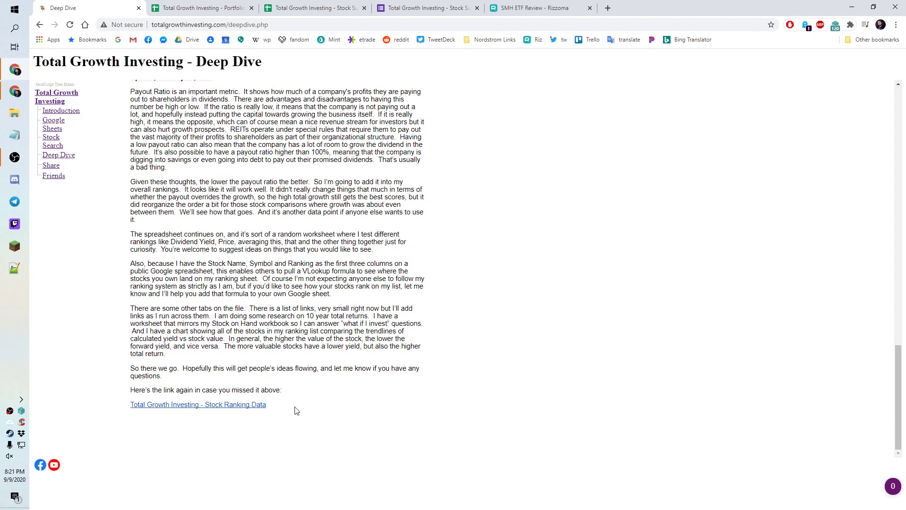
scroll(397, 400, "up", 14)
scroll(398, 401, "up", 10)
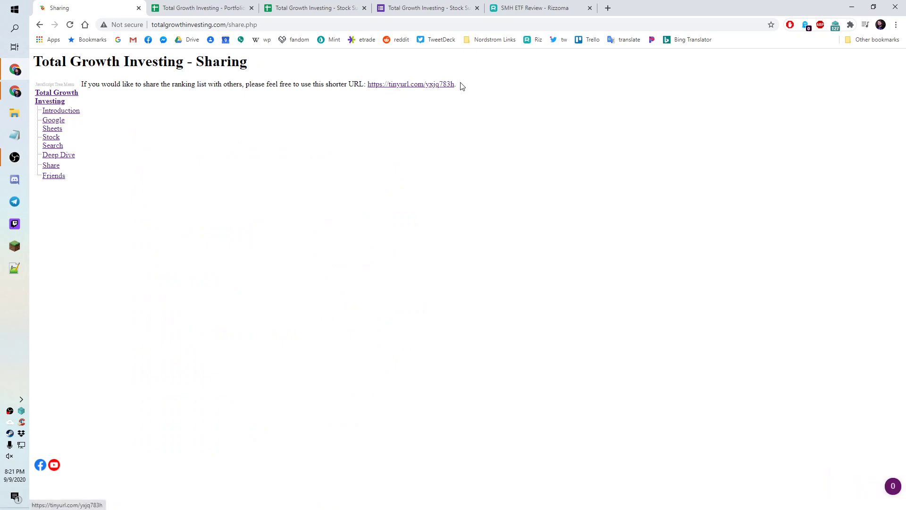
Step: Open the Bllish Investing + TGI spreadsheet from the Friends page and sort it by column C, A → Z
left_click(52, 178)
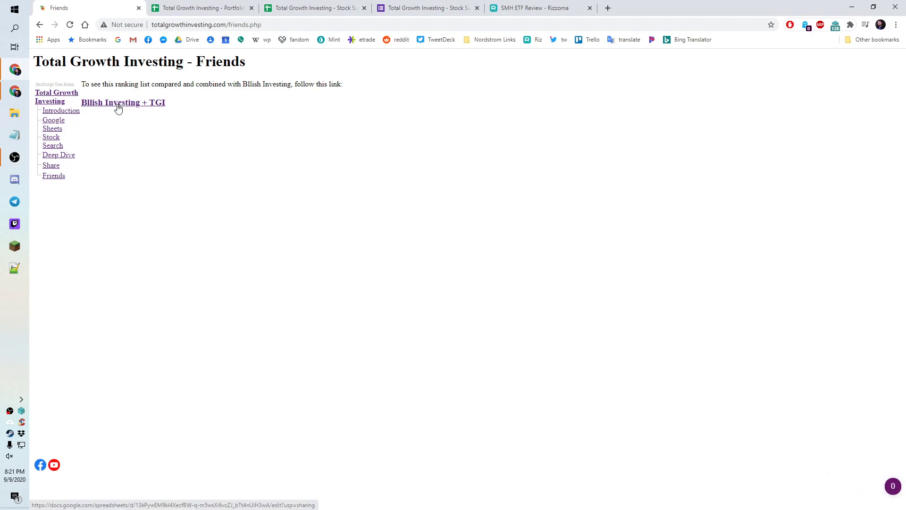
left_click(118, 105)
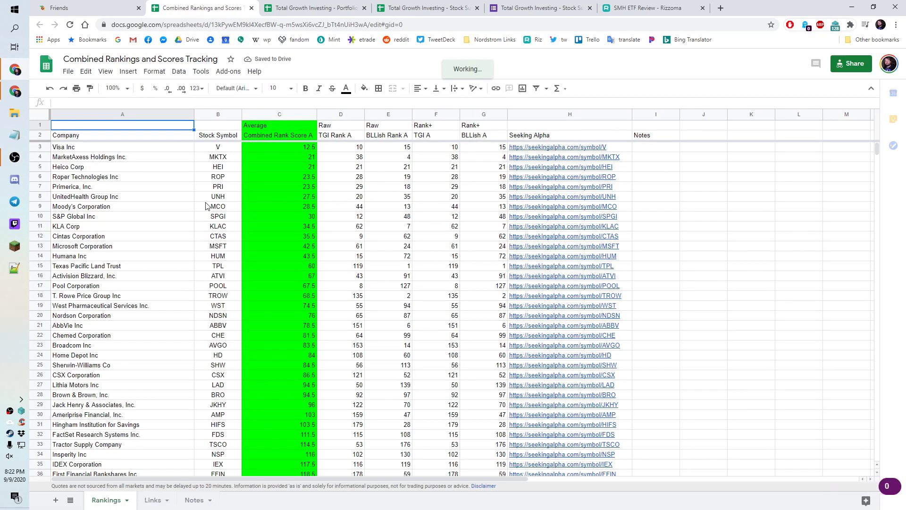
left_click(289, 242)
left_click(182, 73)
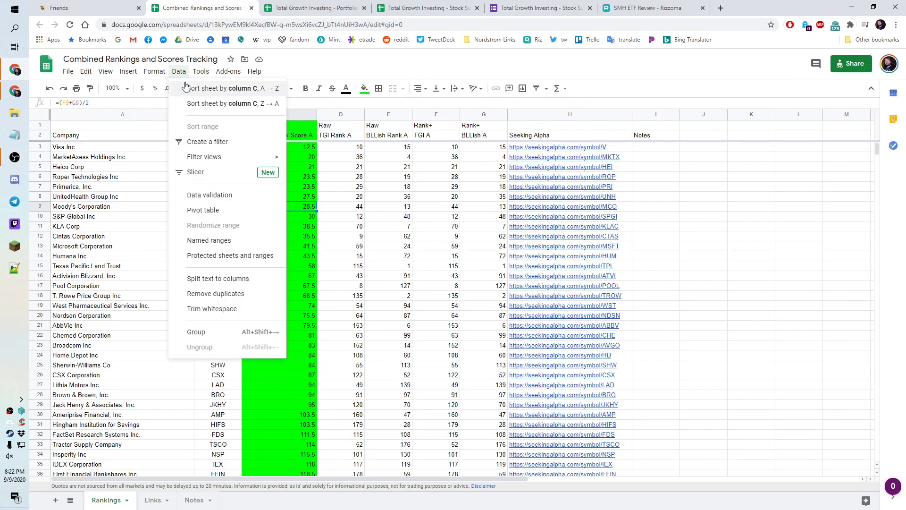
left_click(199, 89)
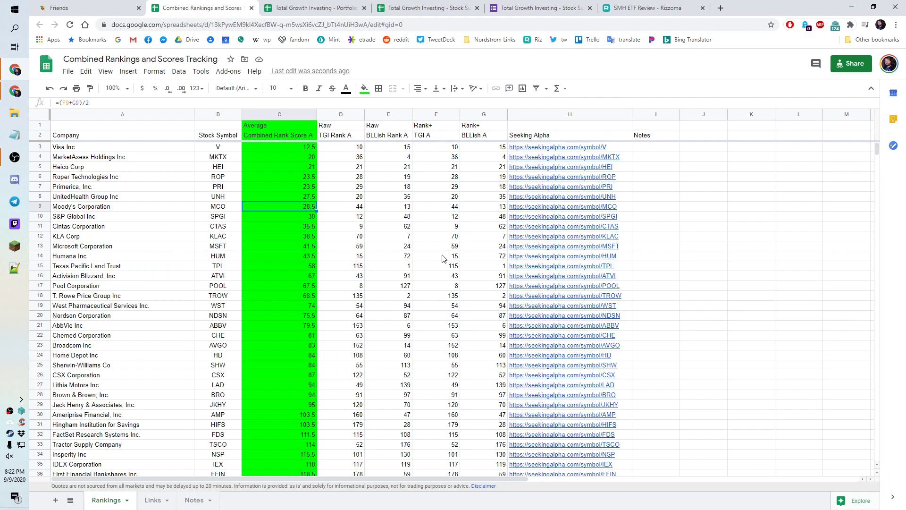
Step: Examine the combined rankings, including the raw TGI rank formula, WP Carey's combined score and the start of the individual list ranks
key("Right")
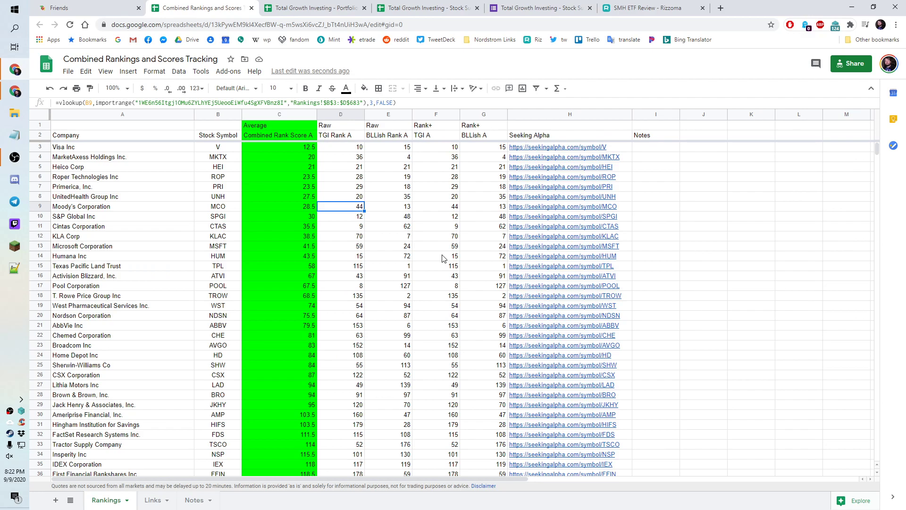
scroll(446, 271, "down", 15)
scroll(421, 331, "down", 17)
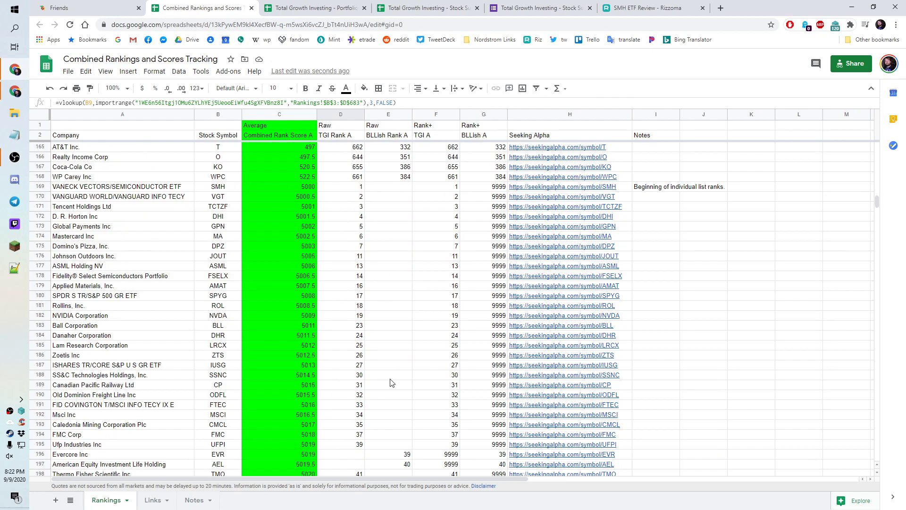
scroll(385, 336, "down", 3)
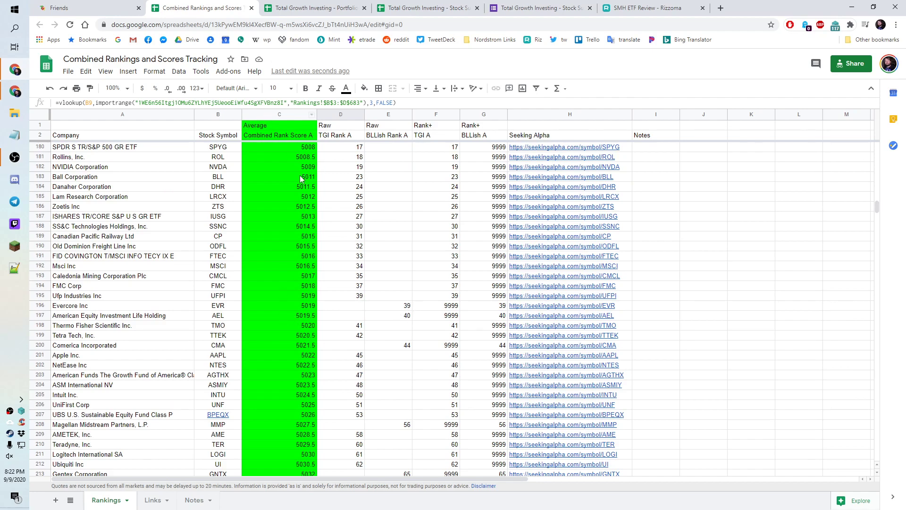
scroll(290, 335, "up", 5)
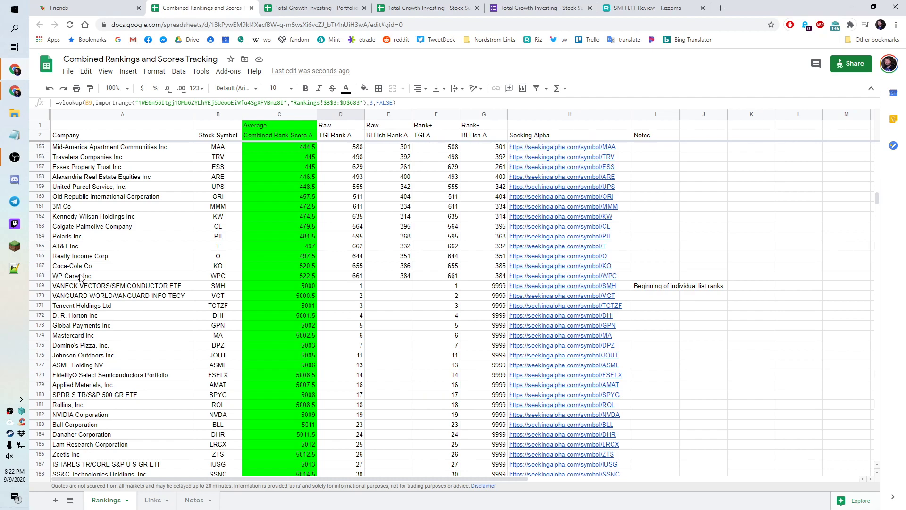
left_click(298, 276)
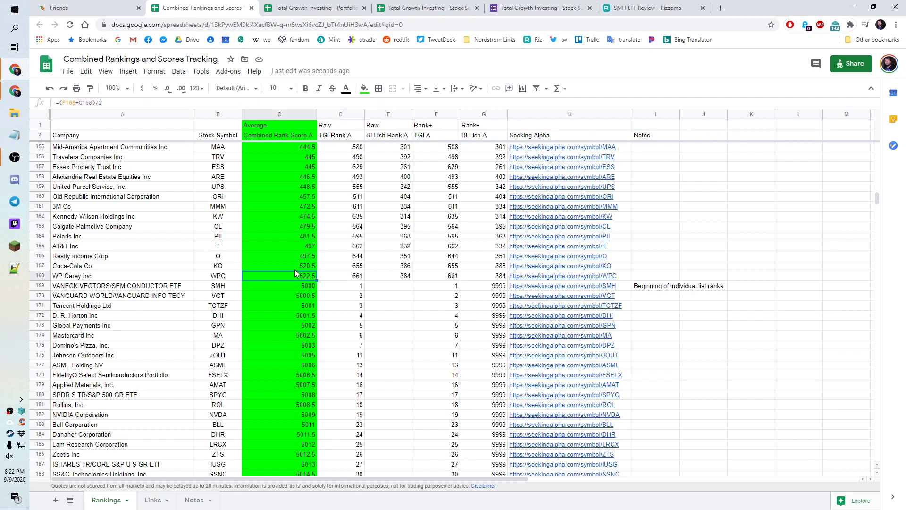
scroll(284, 254, "up", 3)
scroll(282, 255, "up", 6)
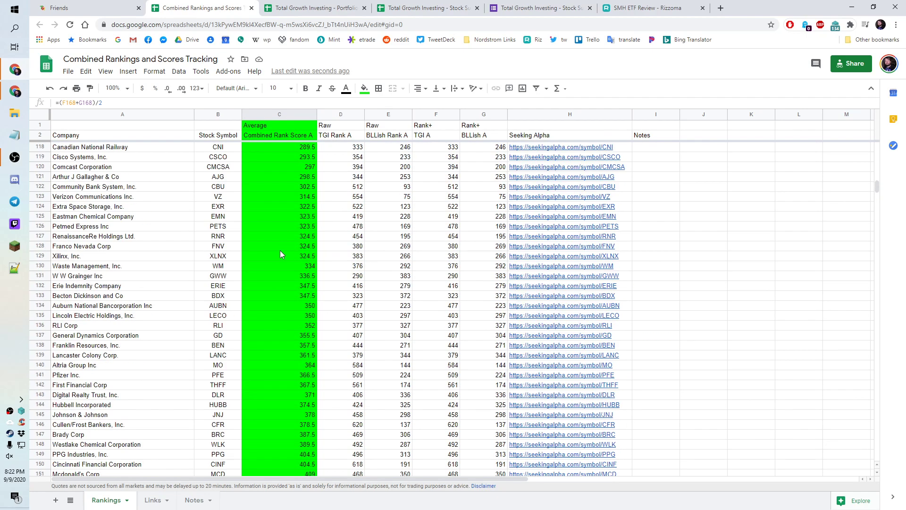
key("ctrl+Up")
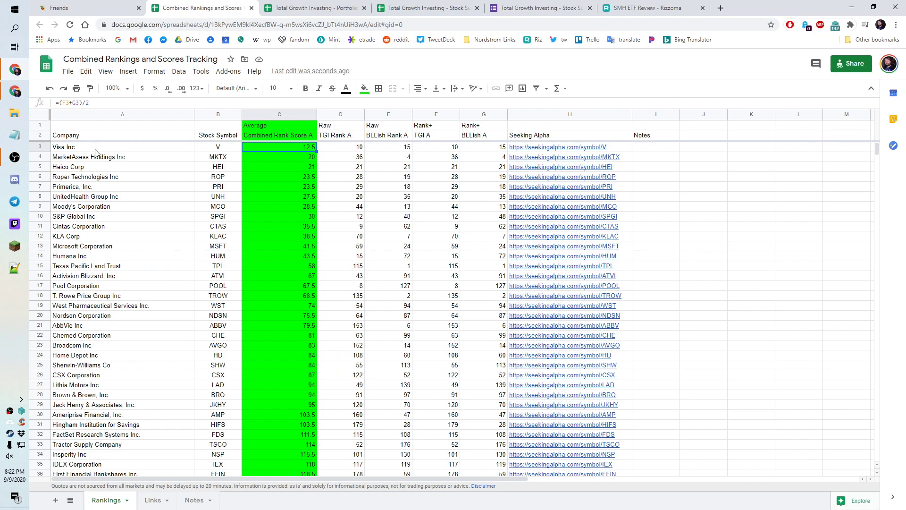
Step: Return to the website's Home page and close the three open spreadsheets and the suggestion form
left_click(95, 8)
left_click(56, 97)
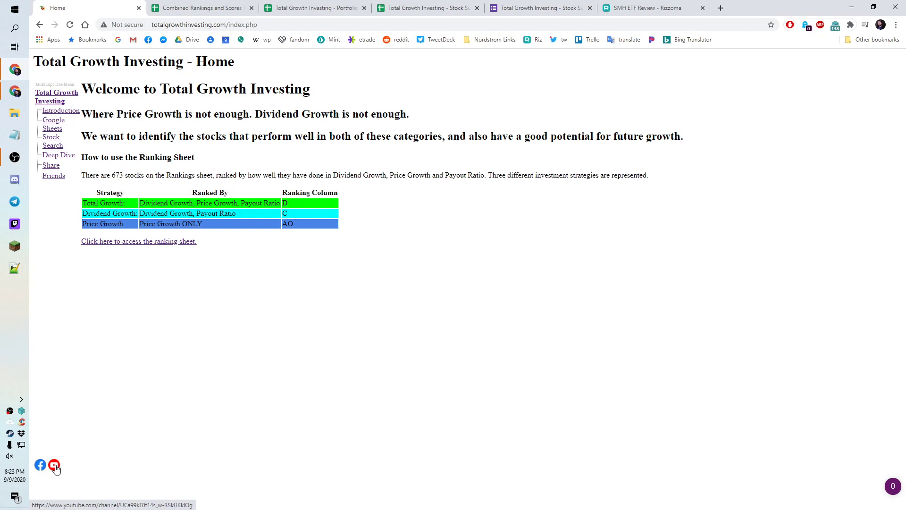
left_click(251, 8)
left_click(251, 8)
left_click(252, 9)
left_click(252, 9)
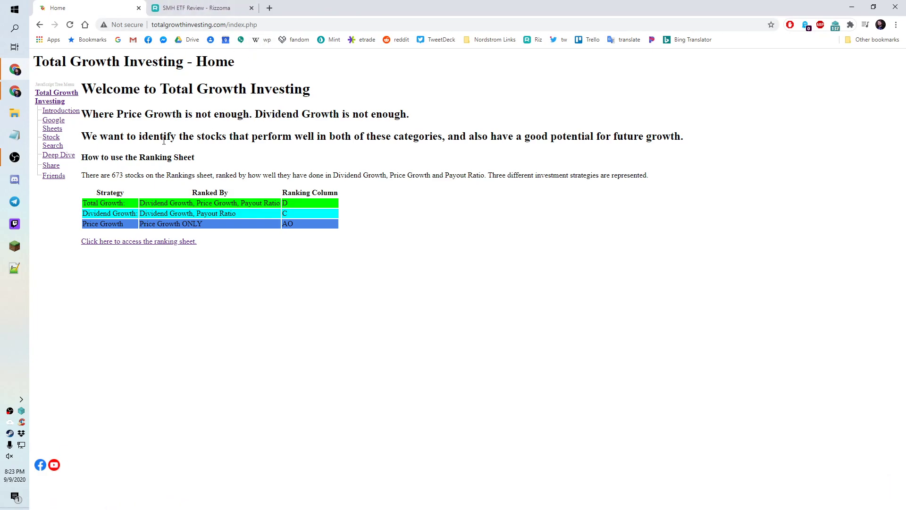